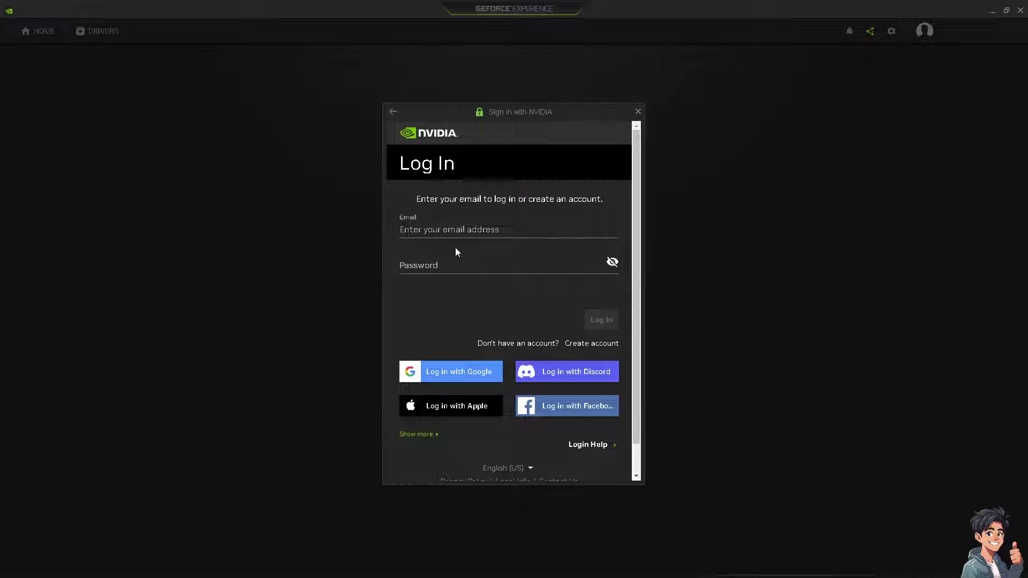
Close the Sign in with NVIDIA window to return to GeForce Experience's welcome panel.
left_click(638, 112)
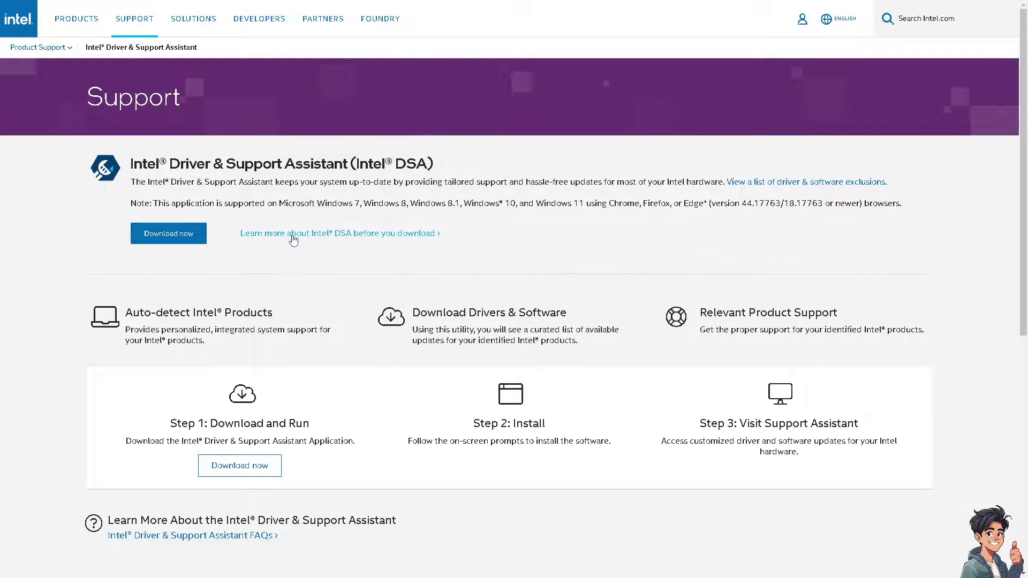
Scroll down through the Intel DSA page's three setup steps, then back up.
scroll(292, 236, "down", 1)
scroll(288, 269, "down", 1)
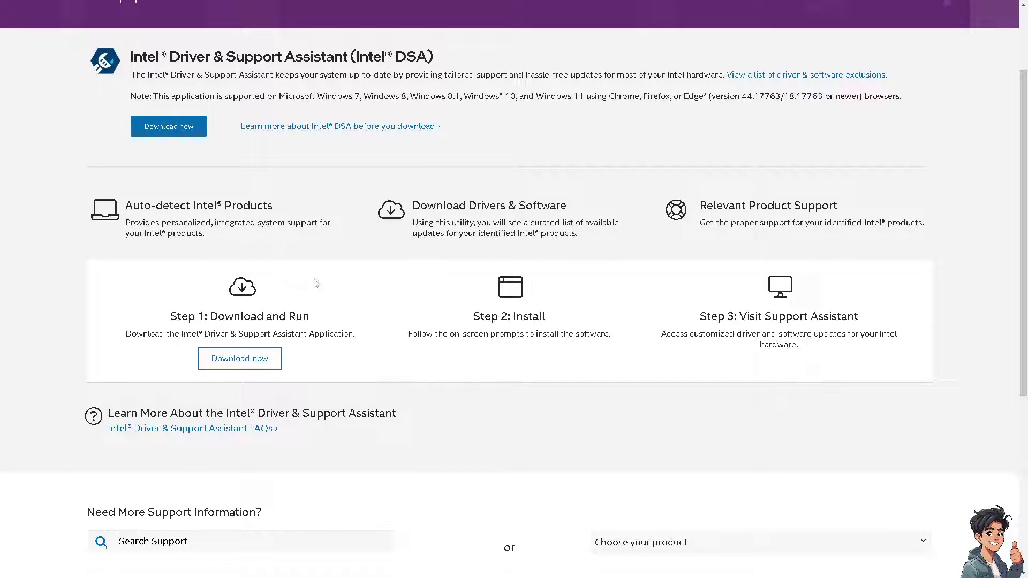
scroll(318, 284, "down", 3)
scroll(319, 284, "down", 1)
scroll(318, 284, "up", 3)
scroll(318, 283, "up", 3)
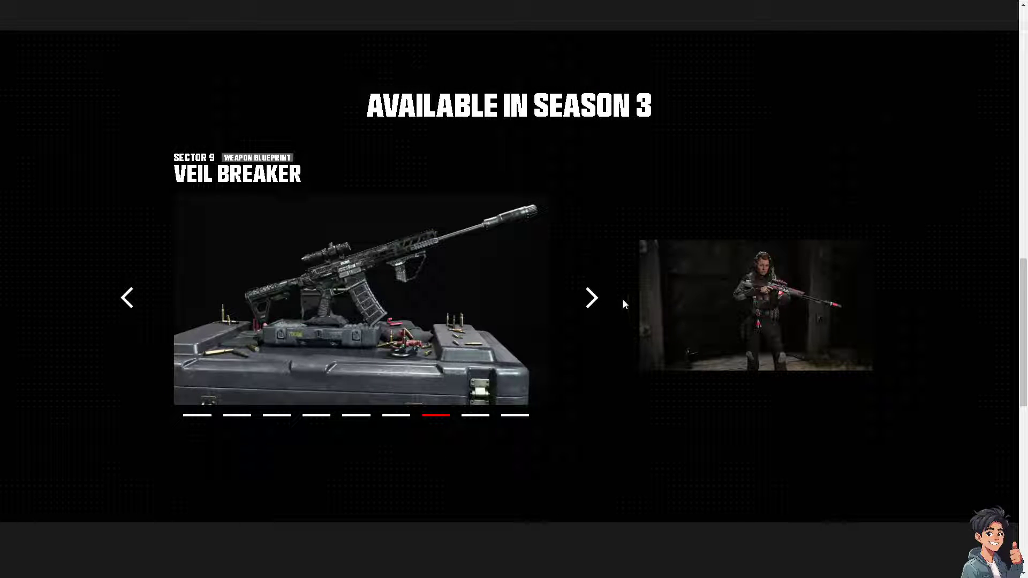
Step the Season 3 carousel back past Hush, FJX Horus, MORS and Dominus to Snoop Dogg II.
left_click(127, 297)
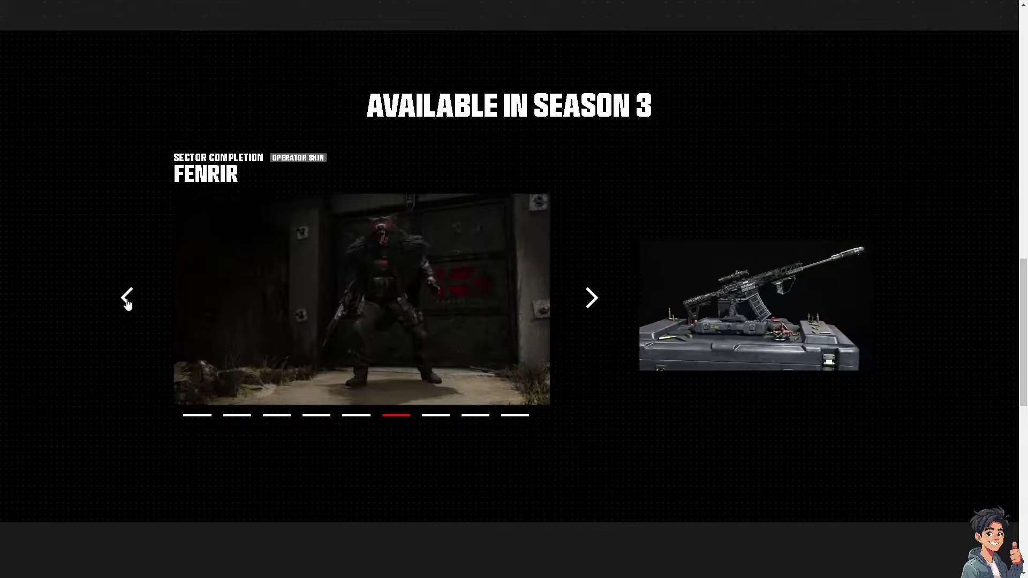
left_click(127, 298)
left_click(127, 300)
left_click(127, 299)
left_click(127, 299)
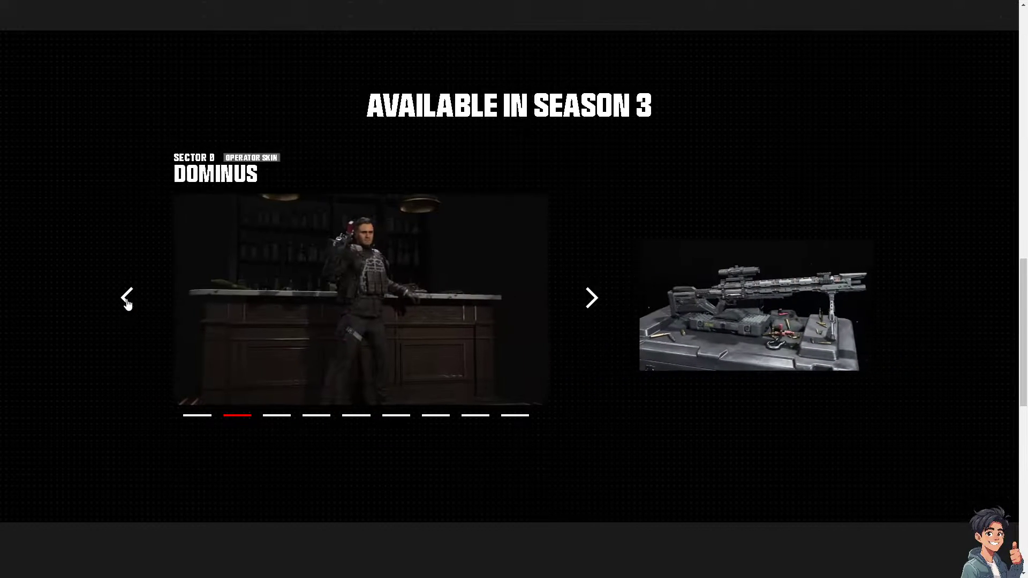
left_click(127, 299)
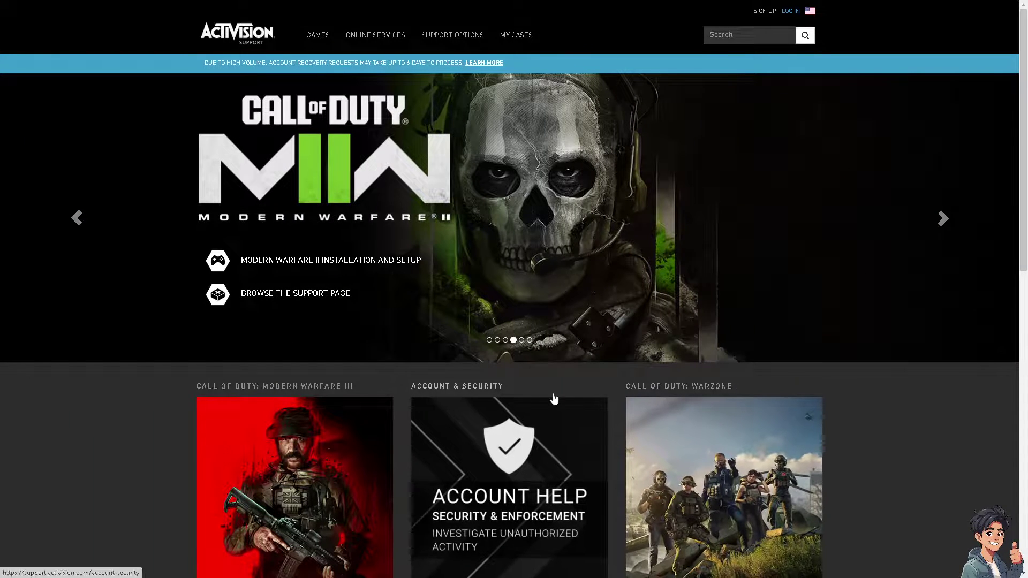
Scroll down the Activision Support homepage and open the Call of Duty: Modern Warfare III card.
scroll(329, 362, "down", 1)
scroll(327, 364, "down", 1)
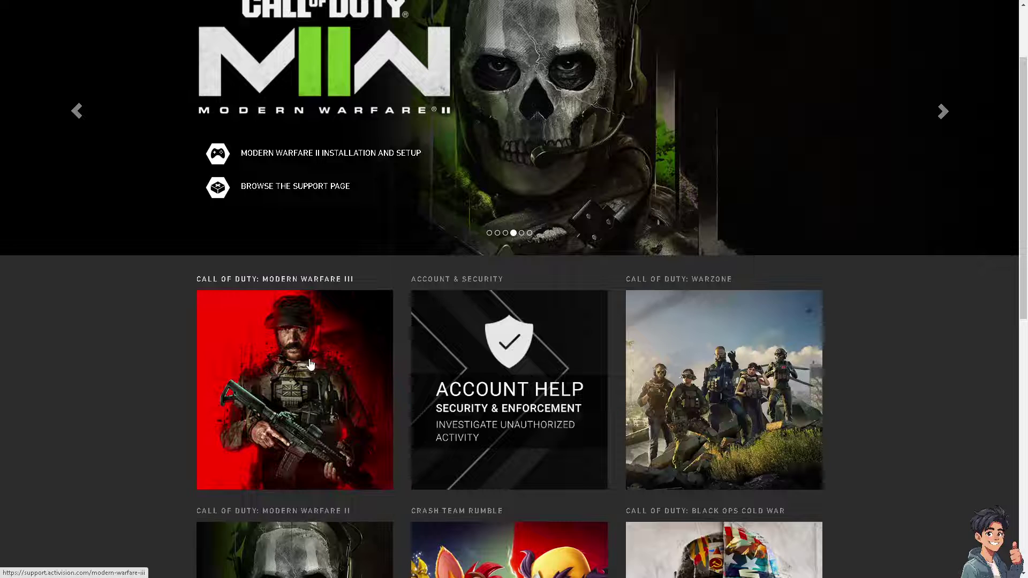
left_click(310, 364)
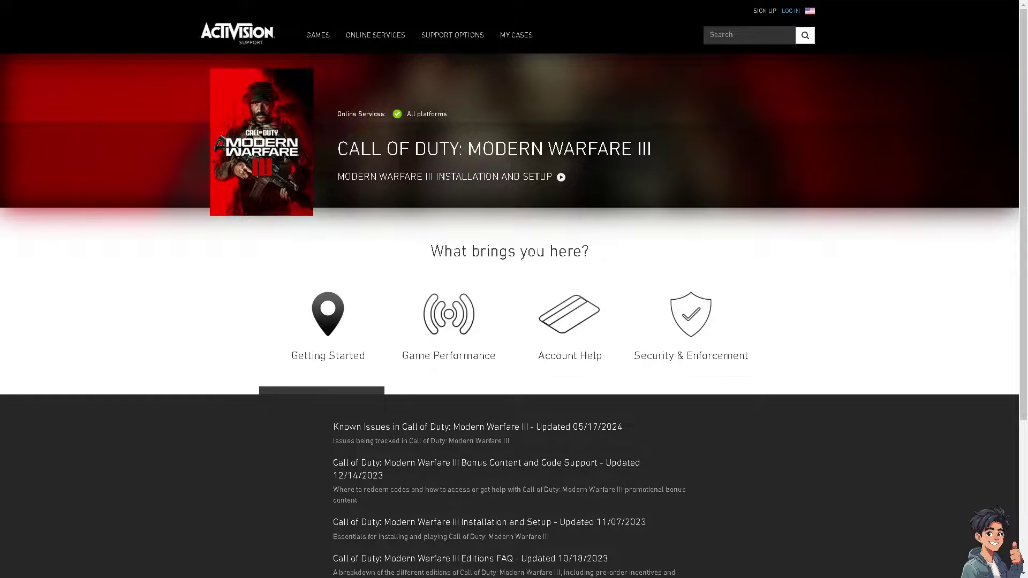
Scroll the Modern Warfare III support page down to its list of articles.
scroll(403, 355, "down", 2)
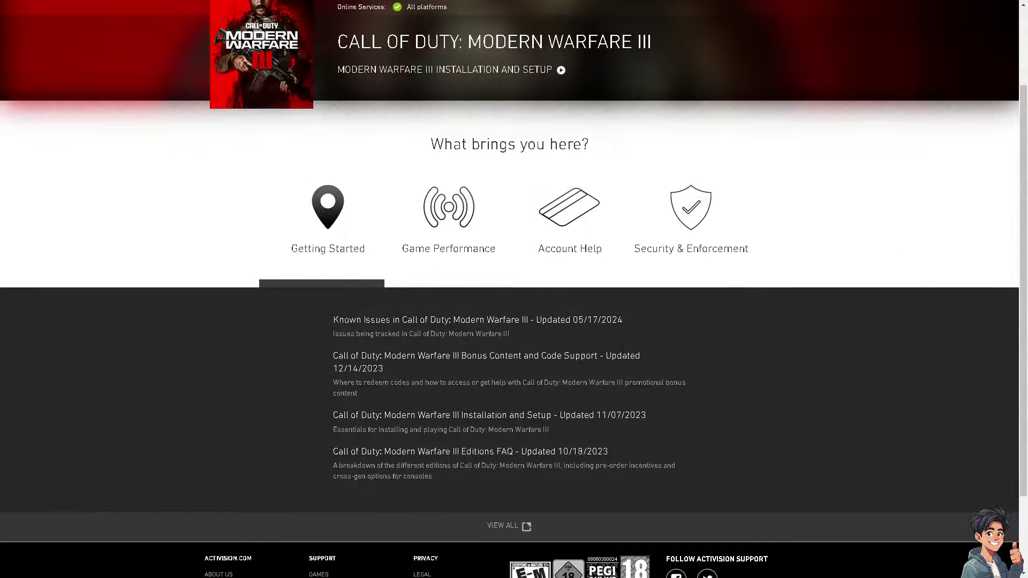